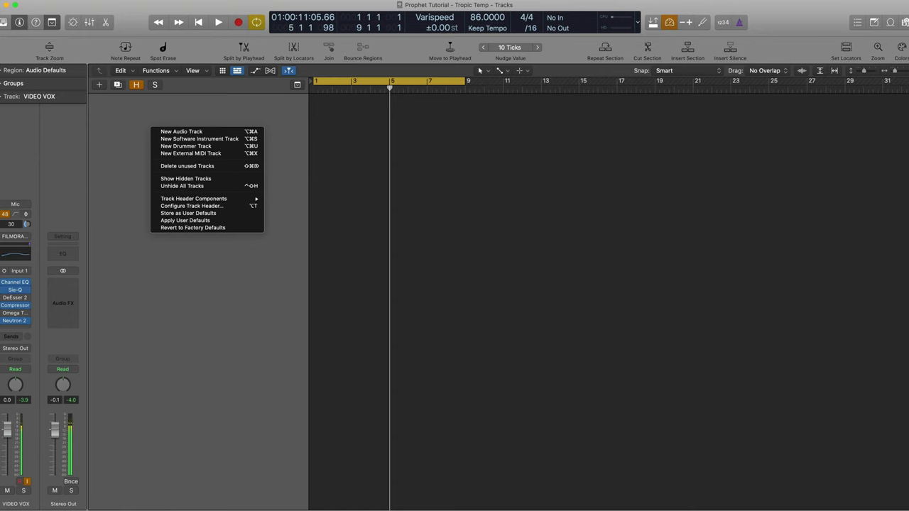
- Create an audio track named Prophet Rev 2 with its pan centred and Input 2 as its source
{"action": "left_click", "coordinate": [181, 132]}
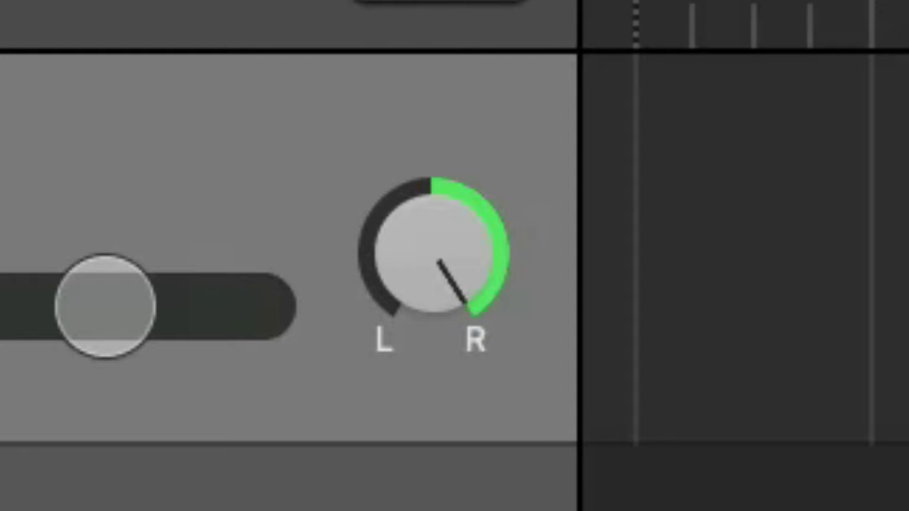
{"action": "left_click", "coordinate": [434, 254], "text": "alt"}
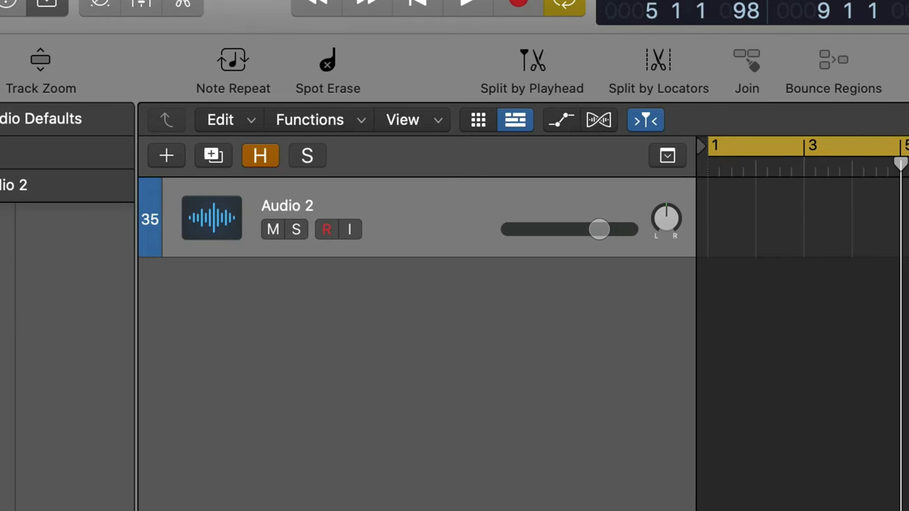
{"action": "key", "text": "shift+Return"}
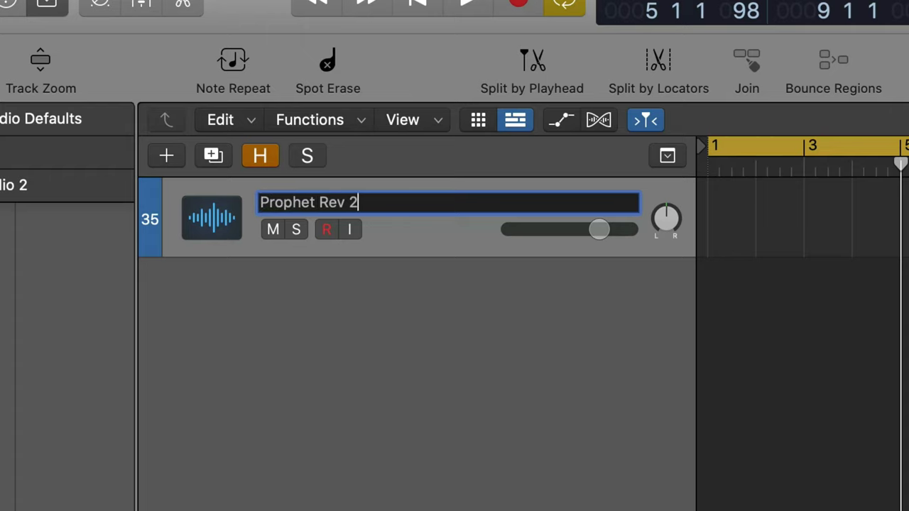
{"action": "key", "text": "Return"}
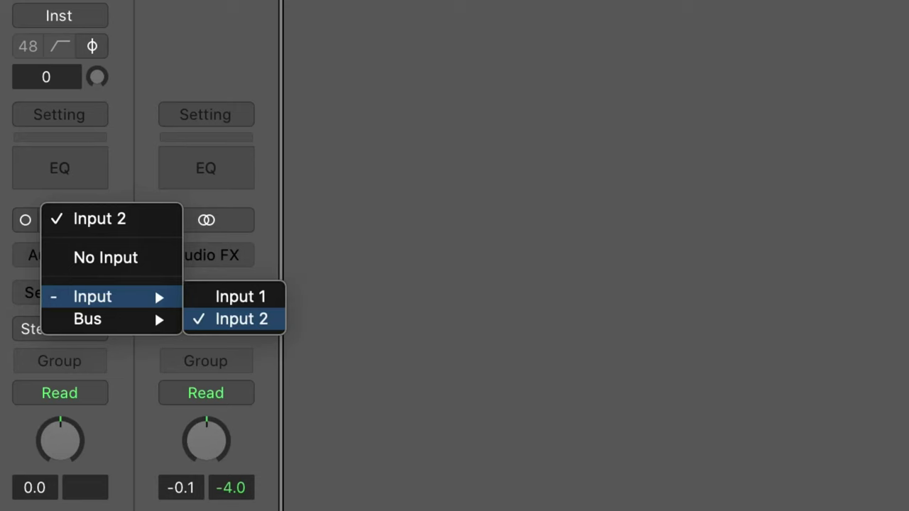
{"action": "left_click", "coordinate": [241, 319]}
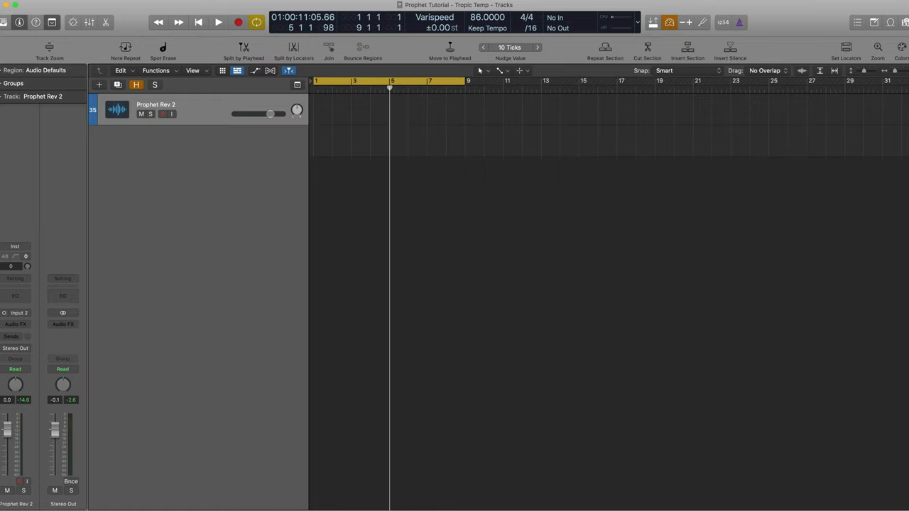
- Create one External MIDI track named Prophet Midi FEED 1 with MPK249 MIDI channel 1 as its destination
{"action": "key", "text": "alt+super+n"}
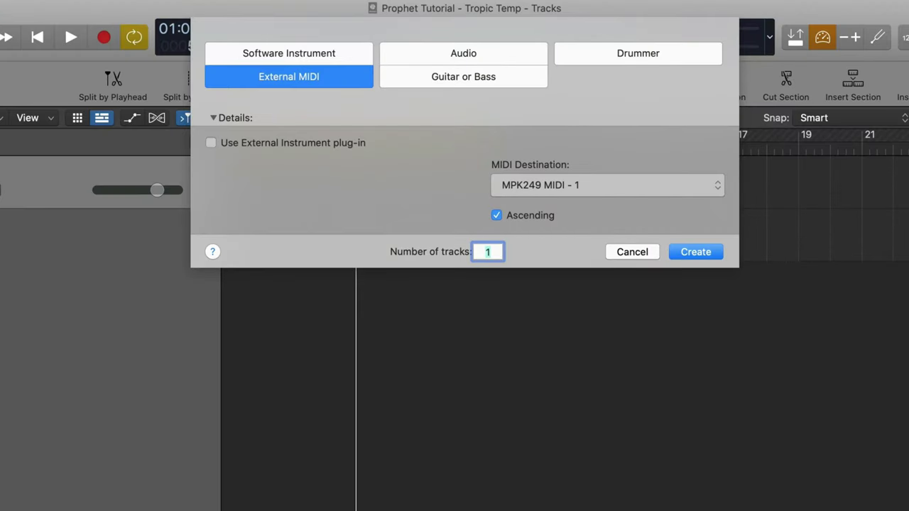
{"action": "left_click", "coordinate": [607, 185]}
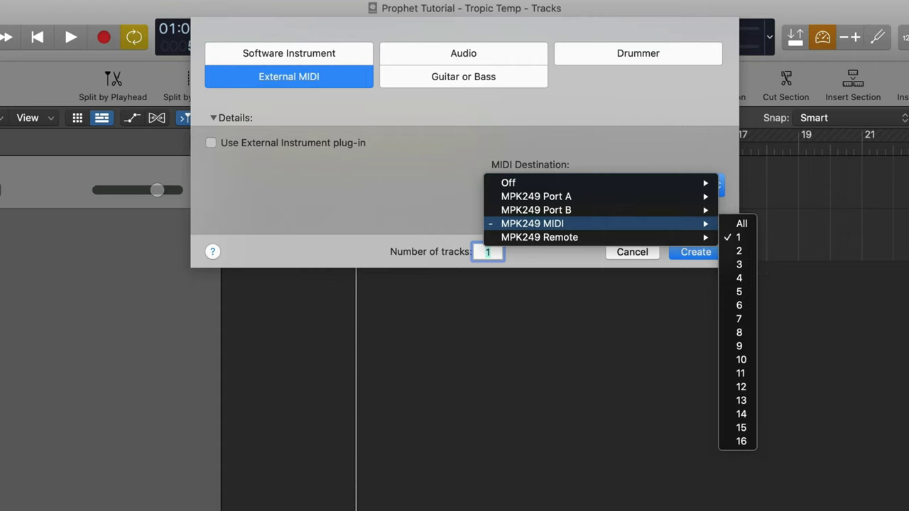
{"action": "left_click", "coordinate": [568, 223]}
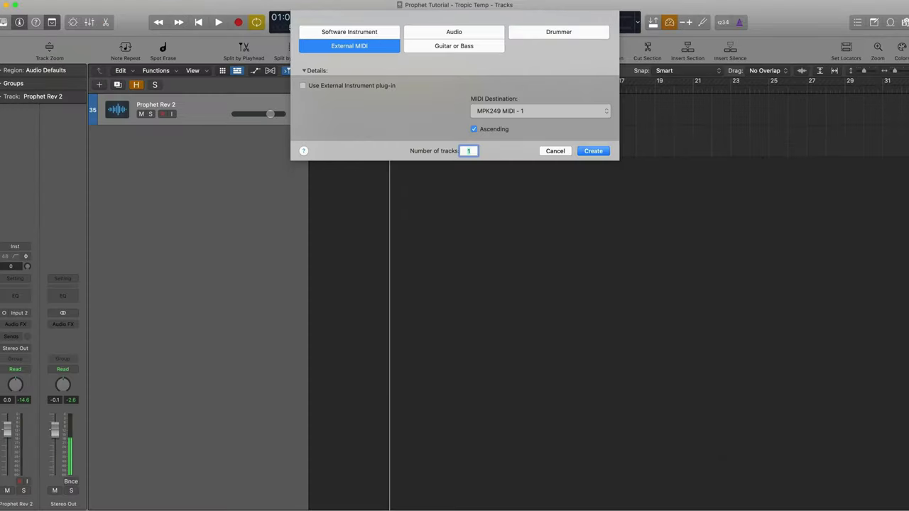
{"action": "key", "text": "Return"}
- Colour the MIDI track red and give the Prophet Rev 2 audio track a keyboard icon and a teal-green colour
{"action": "key", "text": "alt+c"}
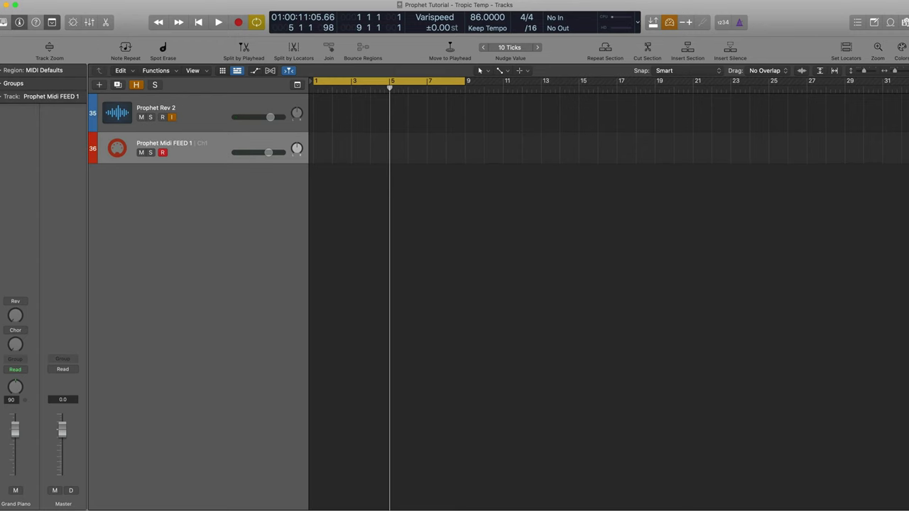
{"action": "key", "text": "Up"}
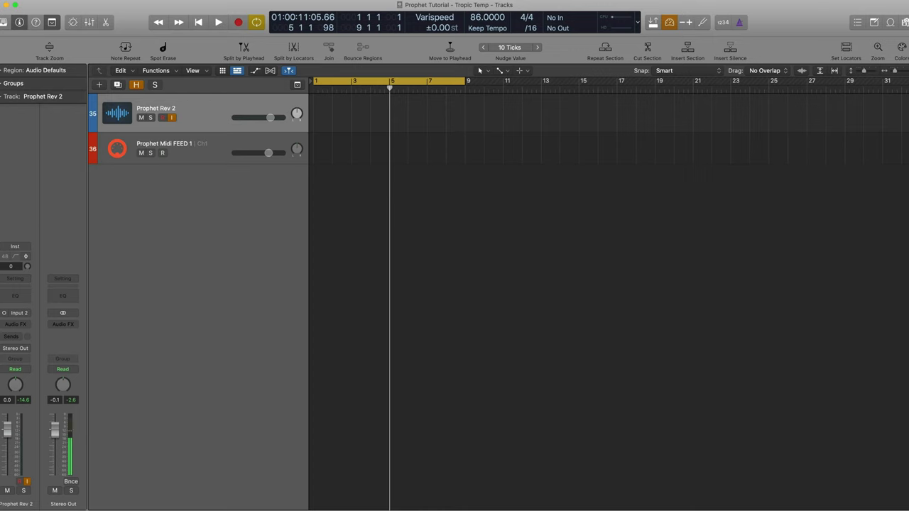
{"action": "right_click", "coordinate": [117, 148]}
{"action": "right_click", "coordinate": [117, 113]}
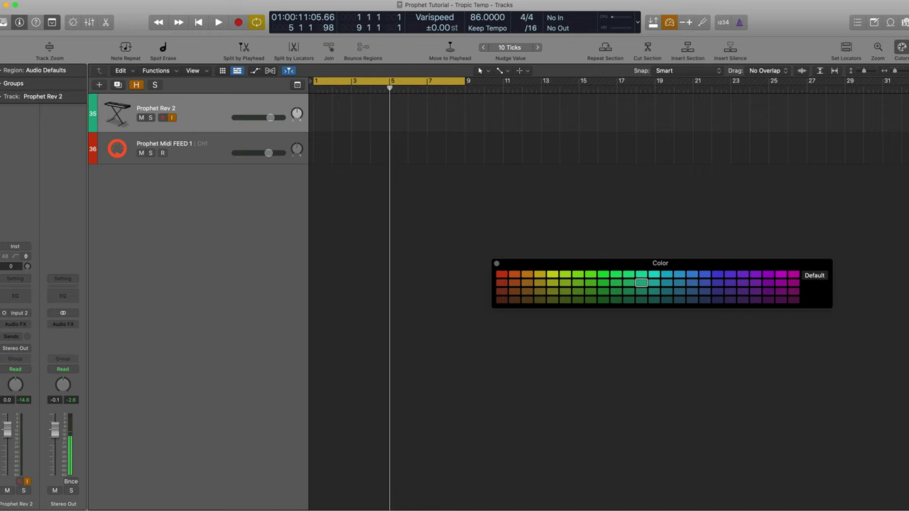
{"action": "key", "text": "alt+c"}
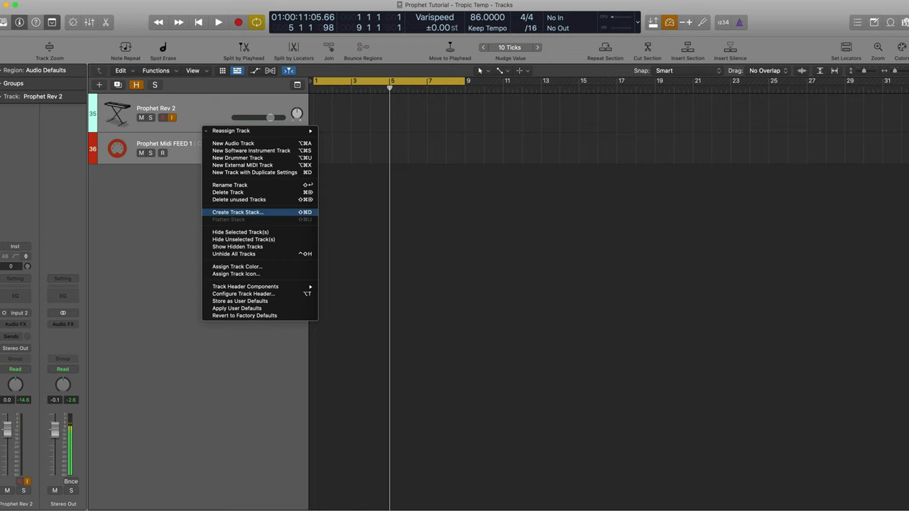
- Group the audio and MIDI tracks into a summing stack and name it Prophet Rev 2
{"action": "key", "text": "Return"}
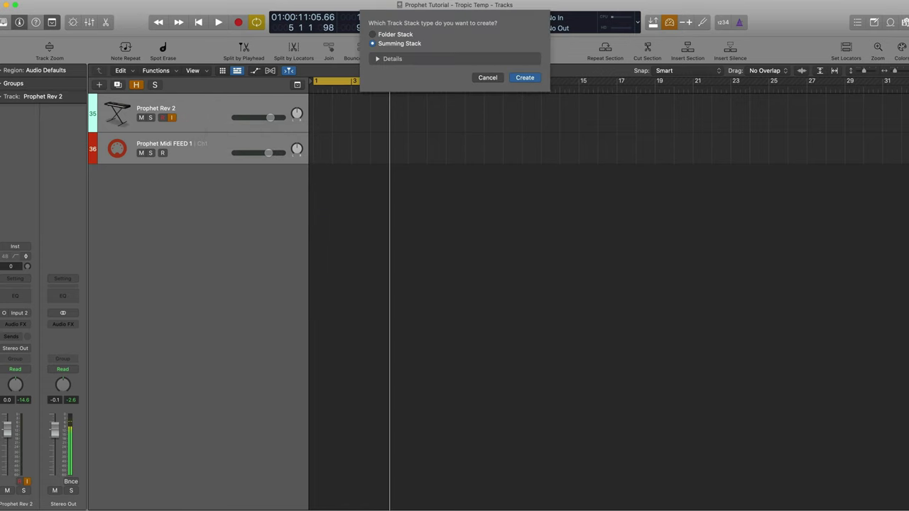
{"action": "key", "text": "Return"}
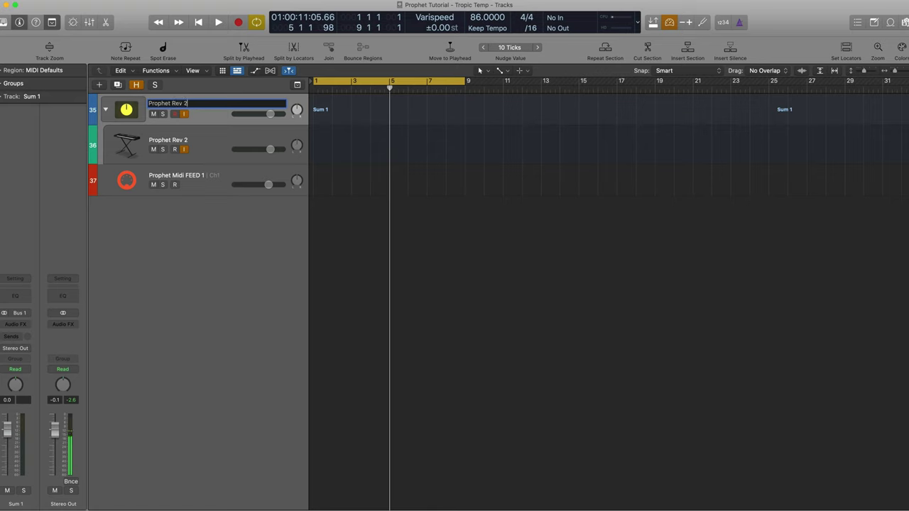
{"action": "type", "text": "Prophet Rev 2"}
{"action": "key", "text": "Return"}
- Rename the audio track inside the stack Prophet Rev 2 Audio and leave the stack collapsed
{"action": "key", "text": "Tab"}
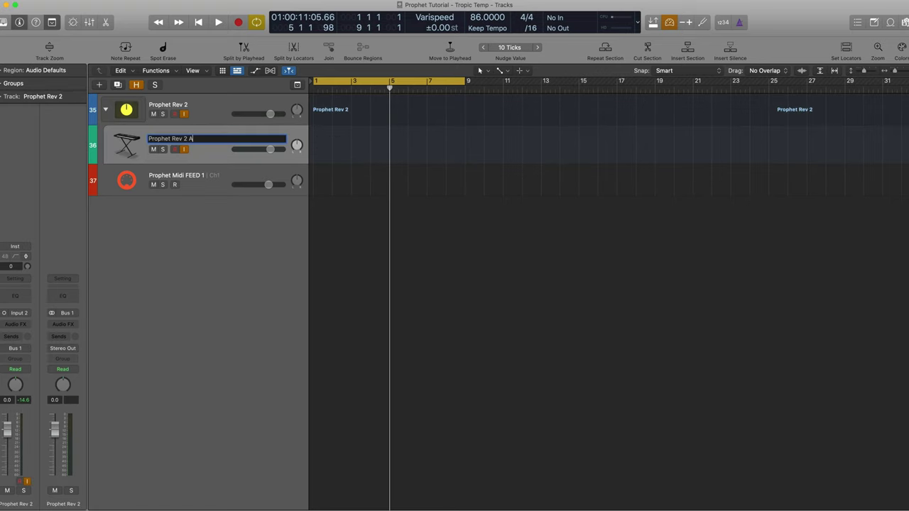
{"action": "key", "text": "Return"}
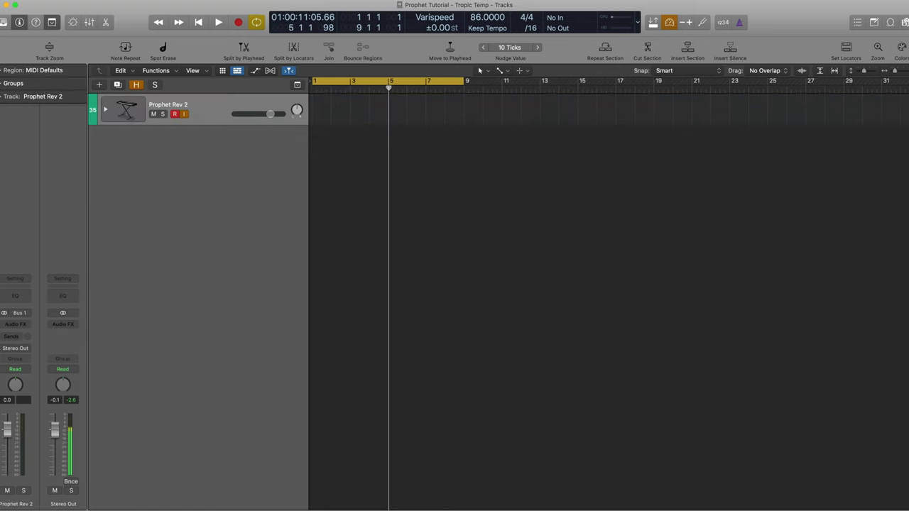
{"action": "left_click", "coordinate": [105, 109]}
{"action": "left_click", "coordinate": [105, 109]}
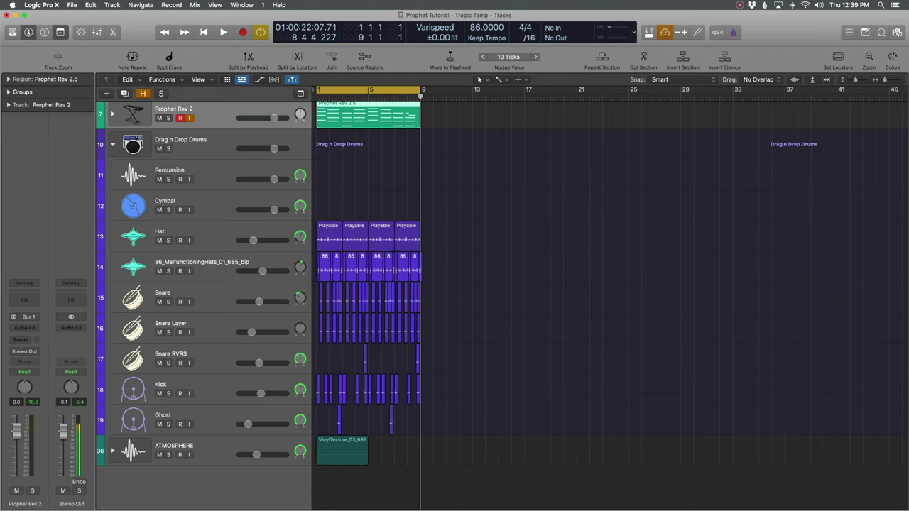
- Collapse the Drag n Drop Drums stack and select the Prophet Rev 2 Audio track
{"action": "left_click", "coordinate": [113, 144]}
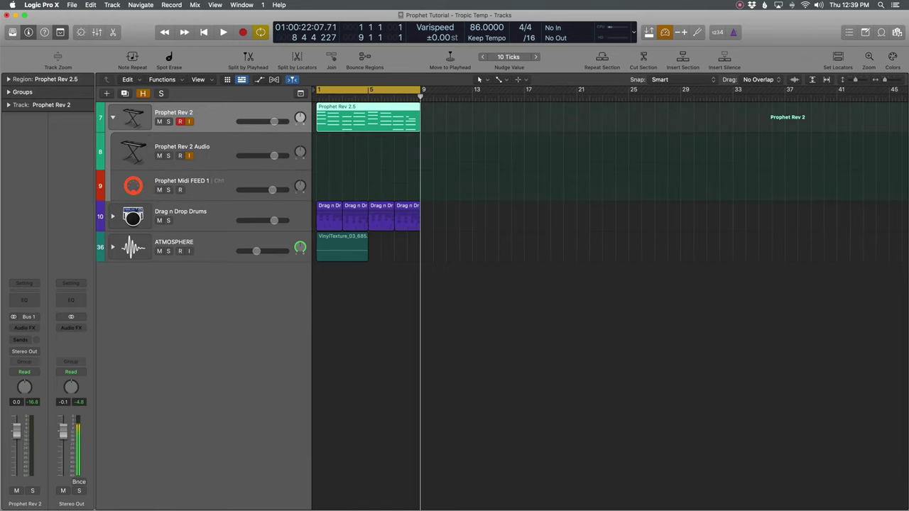
{"action": "double_click", "coordinate": [472, 112]}
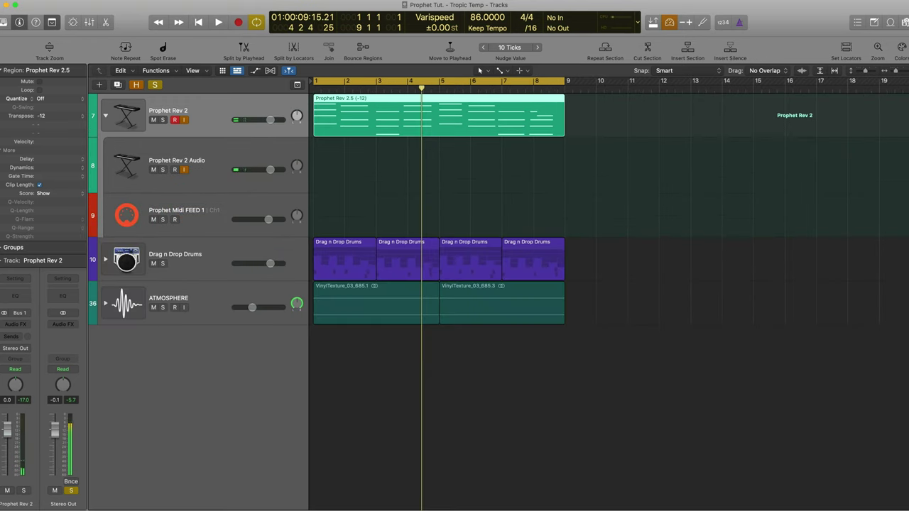
{"action": "left_click", "coordinate": [202, 165]}
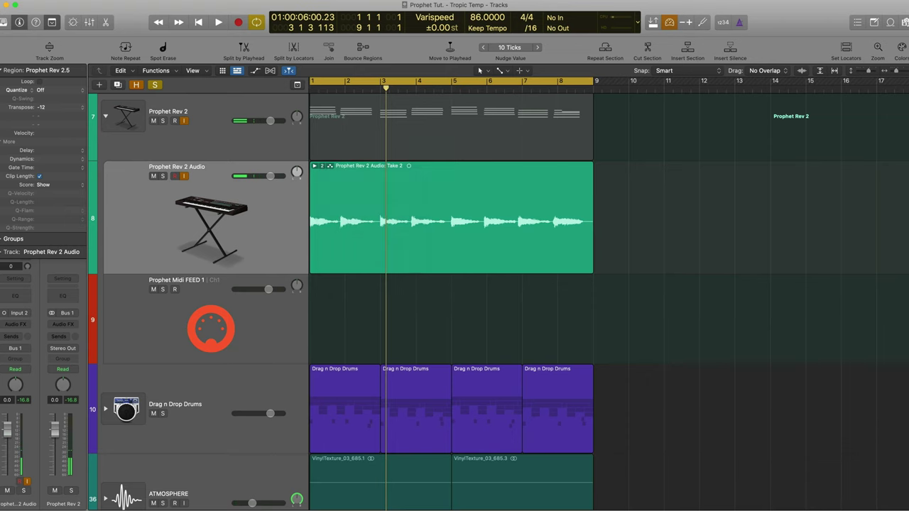
- Flatten the take folder on the Prophet Rev 2 Audio track to Take 2
{"action": "left_click", "coordinate": [451, 213]}
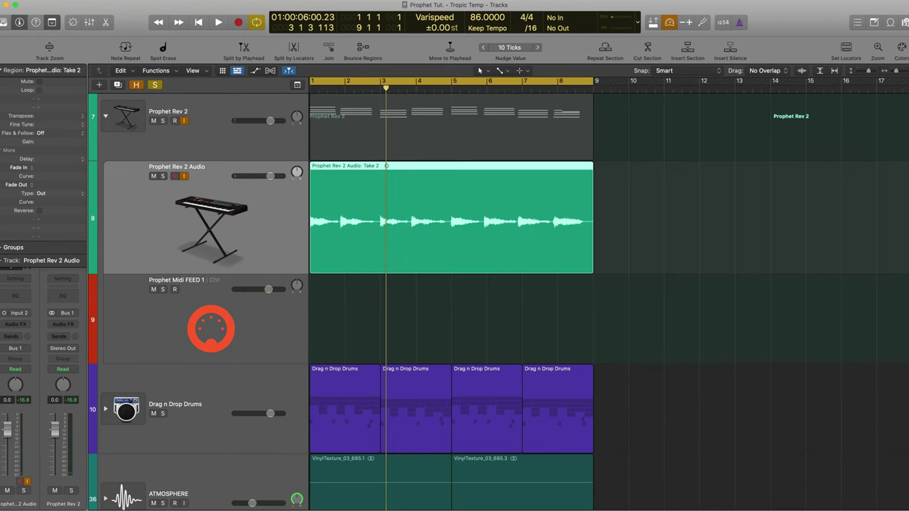
{"action": "key", "text": "super+Up"}
{"action": "key", "text": "super+Up"}
{"action": "key", "text": "super+Left"}
{"action": "key", "text": "super+Left"}
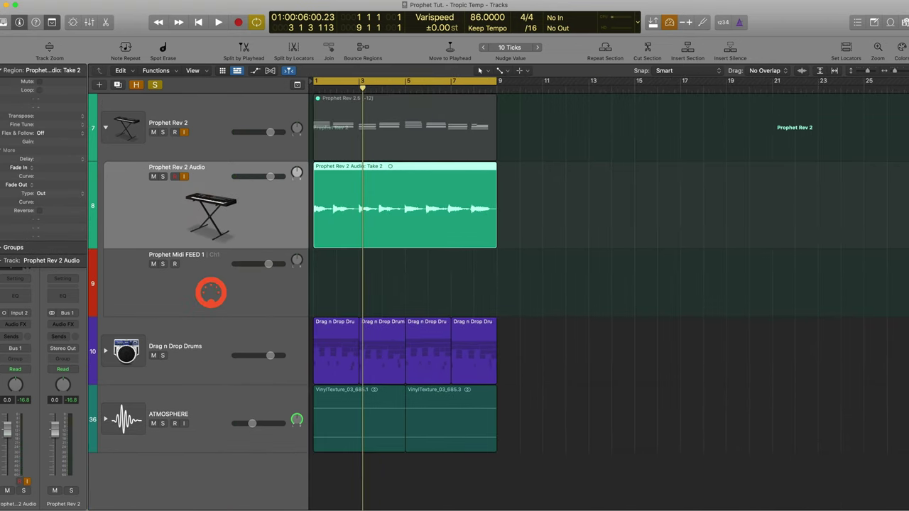
- Unmute the Prophet Rev 2.5 MIDI region and select the lowest note of each chord in the Piano Roll
{"action": "left_click", "coordinate": [419, 139]}
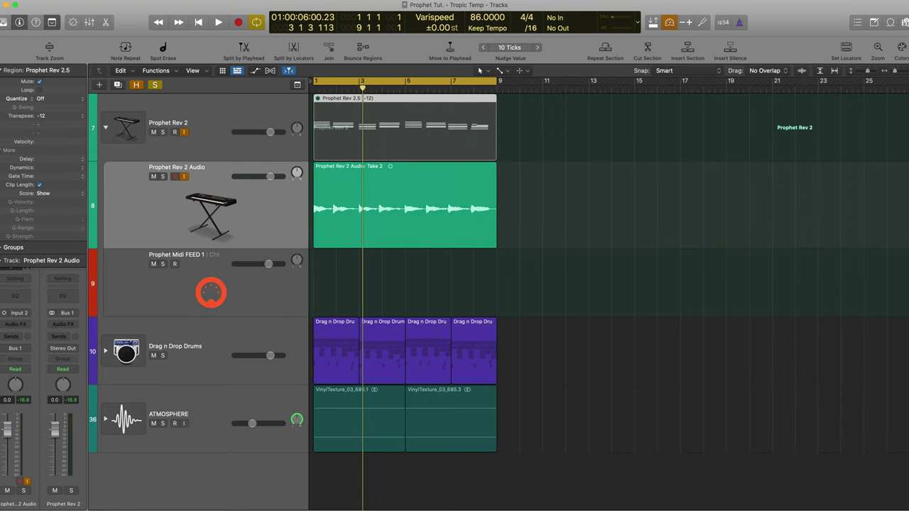
{"action": "key", "text": "ctrl+m"}
{"action": "key", "text": "p"}
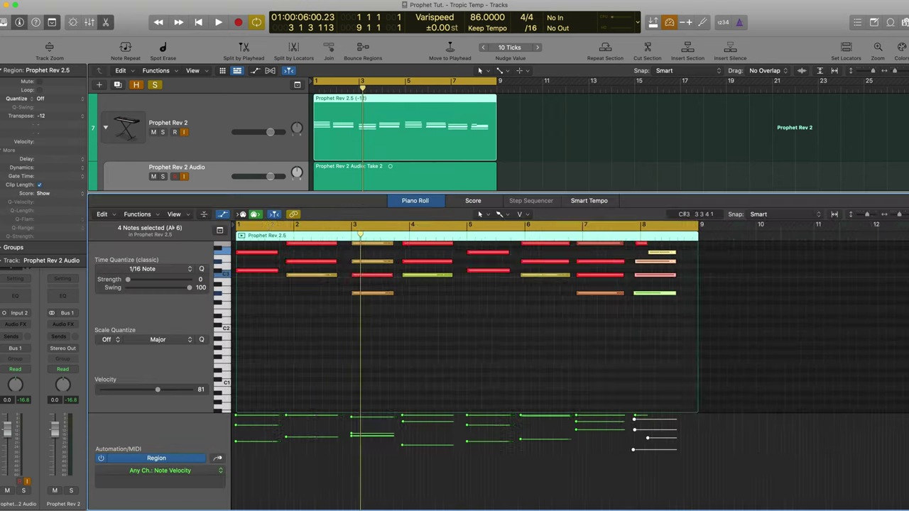
{"action": "scroll", "coordinate": [295, 305], "scroll_direction": "down", "scroll_amount": 3}
{"action": "scroll", "coordinate": [294, 305], "scroll_direction": "up", "scroll_amount": 2}
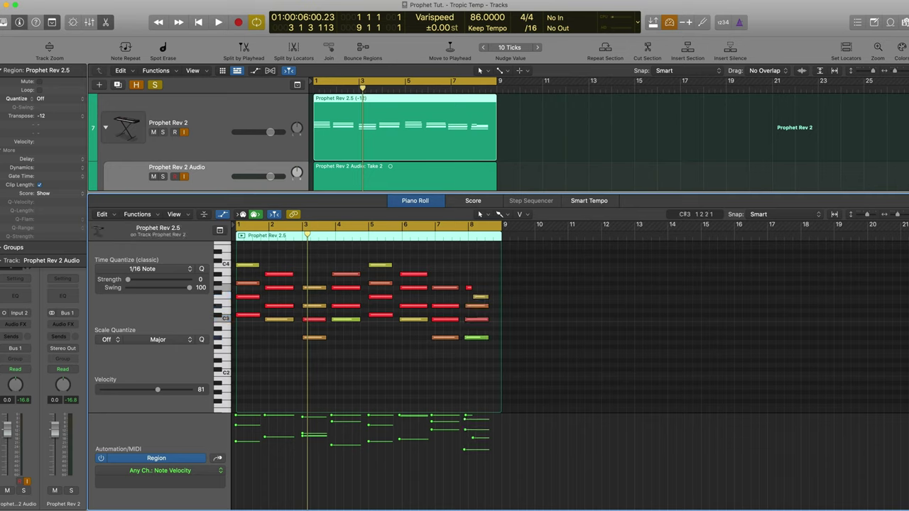
{"action": "left_click", "coordinate": [248, 314]}
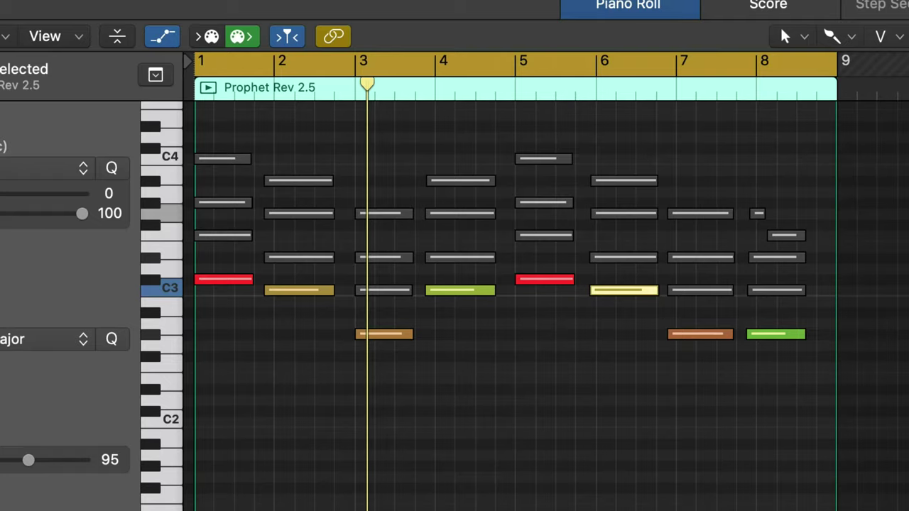
- Transpose the Prophet Rev 2.5 region's notes down one octave and play them back
{"action": "key", "text": "alt+Down"}
{"action": "key", "text": "alt+Down"}
{"action": "key", "text": "alt+Down"}
{"action": "key", "text": "alt+Down"}
{"action": "key", "text": "alt+Down"}
{"action": "key", "text": "alt+Down"}
{"action": "key", "text": "alt+Down"}
{"action": "key", "text": "alt+Down"}
{"action": "key", "text": "alt+Down"}
{"action": "key", "text": "alt+Down"}
{"action": "key", "text": "alt+Down"}
{"action": "key", "text": "alt+Down"}
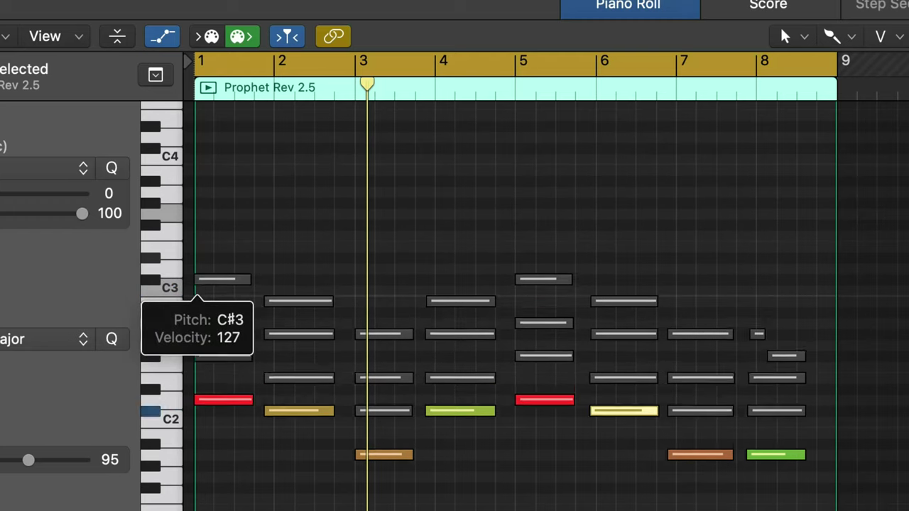
{"action": "key", "text": "alt+Up"}
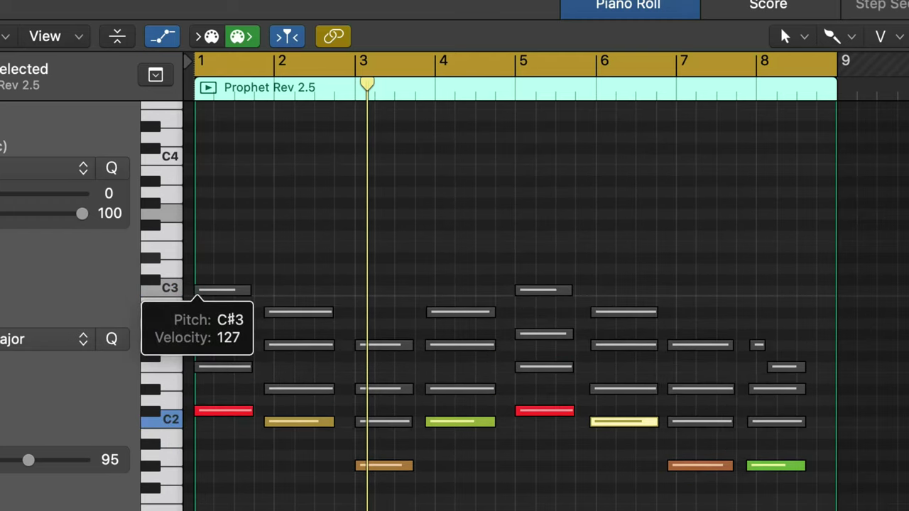
{"action": "key", "text": "space"}
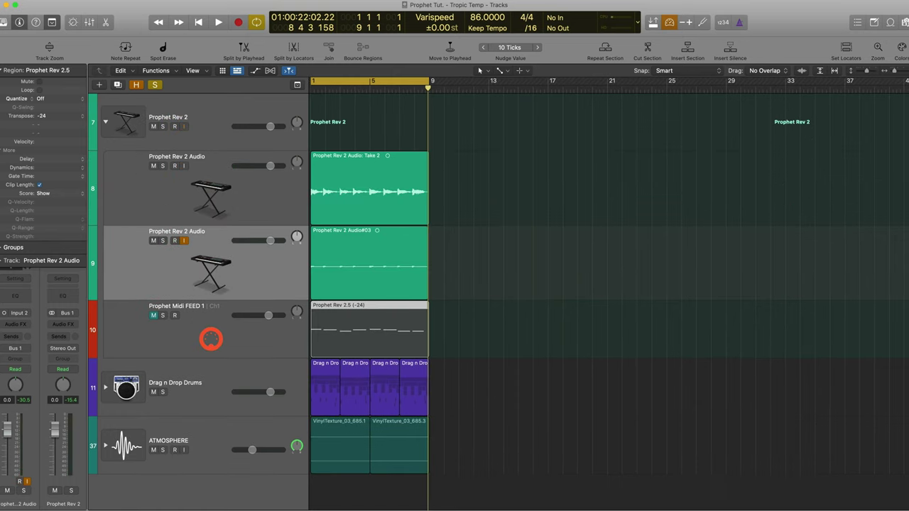
- Split the section from 5 1 1 1 to 5 4 3 1 out of the Take 2 audio region and reverse it
{"action": "key", "text": "z"}
{"action": "left_click_drag", "start_coordinate": [480, 206], "coordinate": [516, 206]}
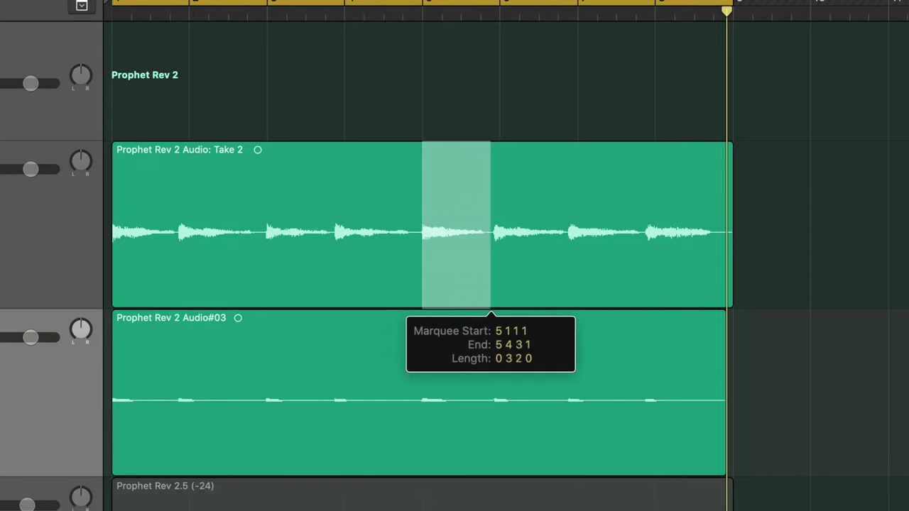
{"action": "left_click", "coordinate": [469, 225]}
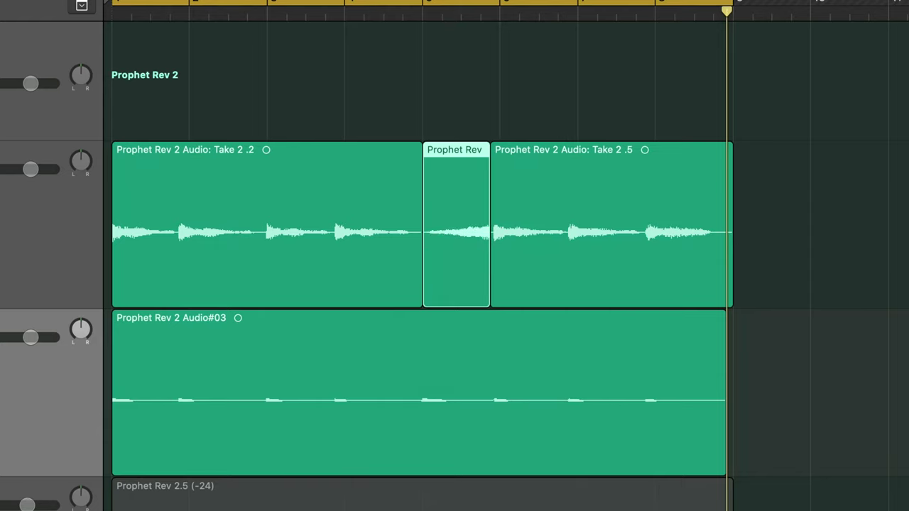
{"action": "key", "text": "shift+space"}
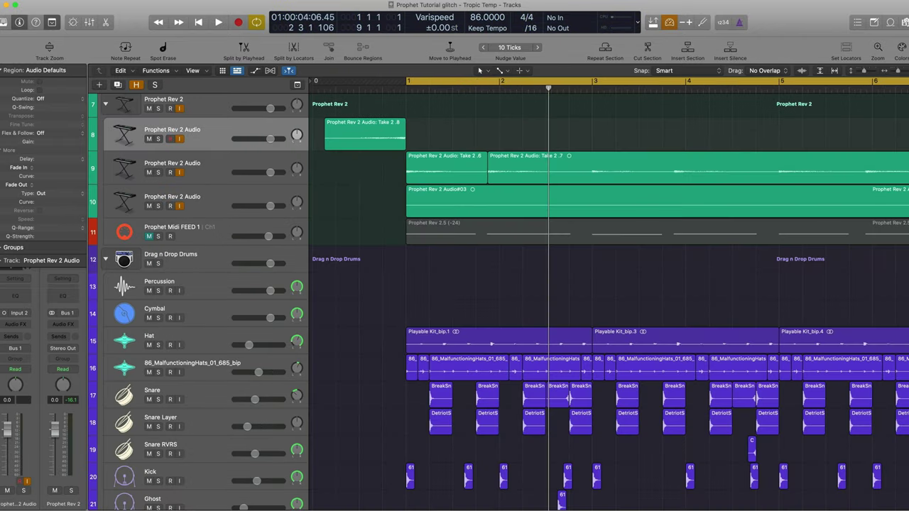
- Apply a 2145 fade-in to the reversed Take 2 .8 region and lower the high-cut frequency in its track's Channel EQ
{"action": "left_click", "coordinate": [369, 135]}
{"action": "left_click_drag", "start_coordinate": [396, 130], "coordinate": [395, 129]}
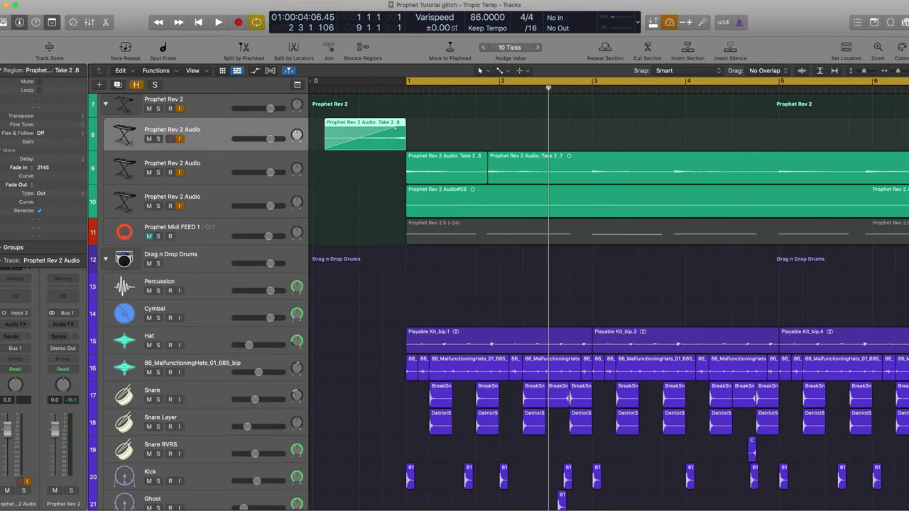
{"action": "left_click_drag", "start_coordinate": [704, 239], "coordinate": [491, 238]}
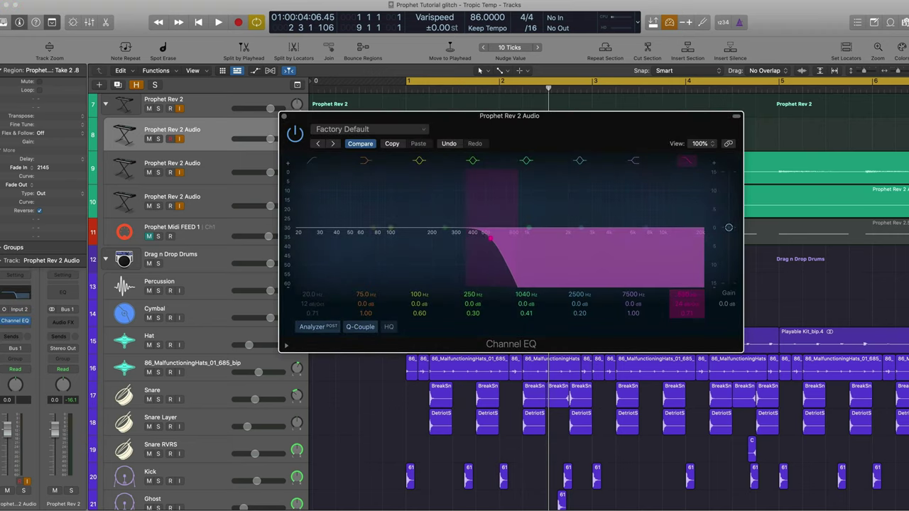
{"action": "key", "text": "space"}
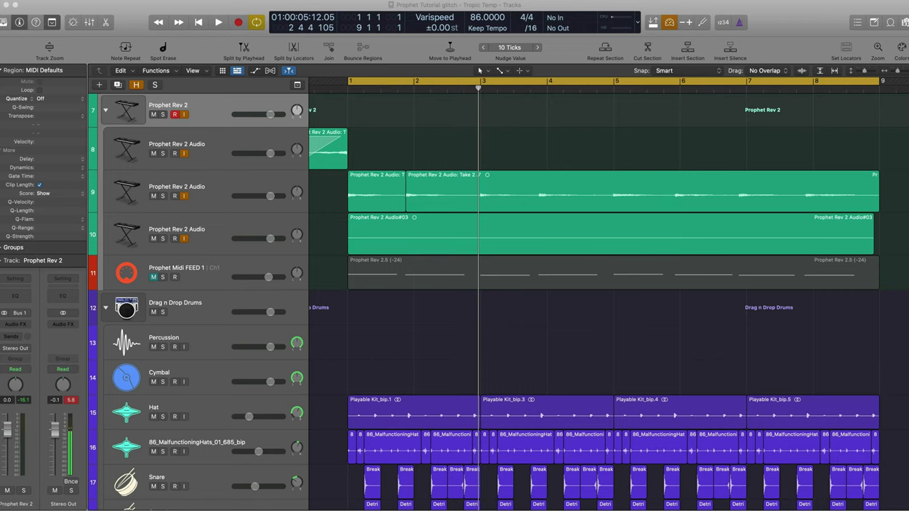
- Record a new part on the Prophet Rev 2 track from bar 1
{"action": "key", "text": "z"}
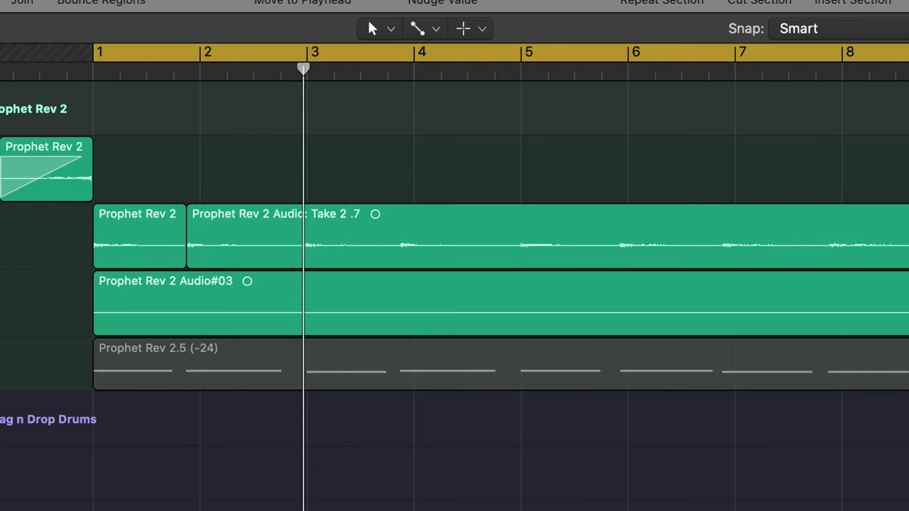
{"action": "key", "text": "r"}
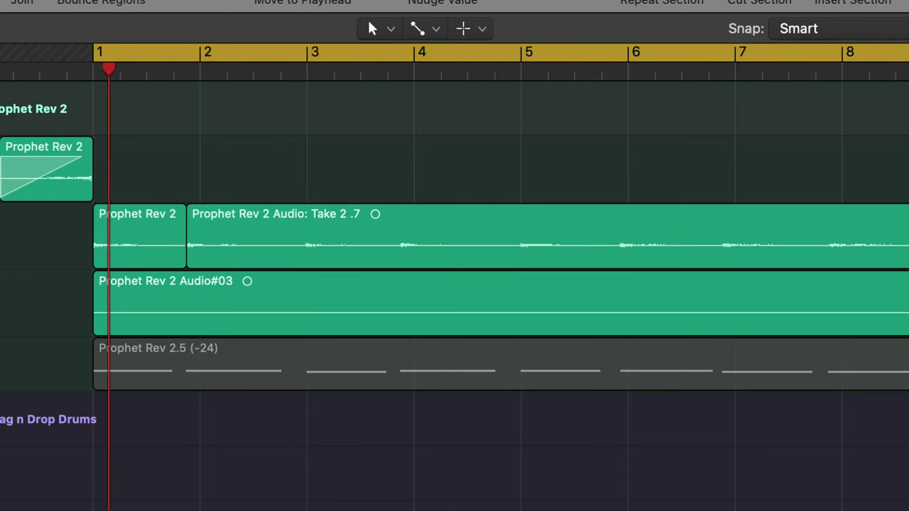